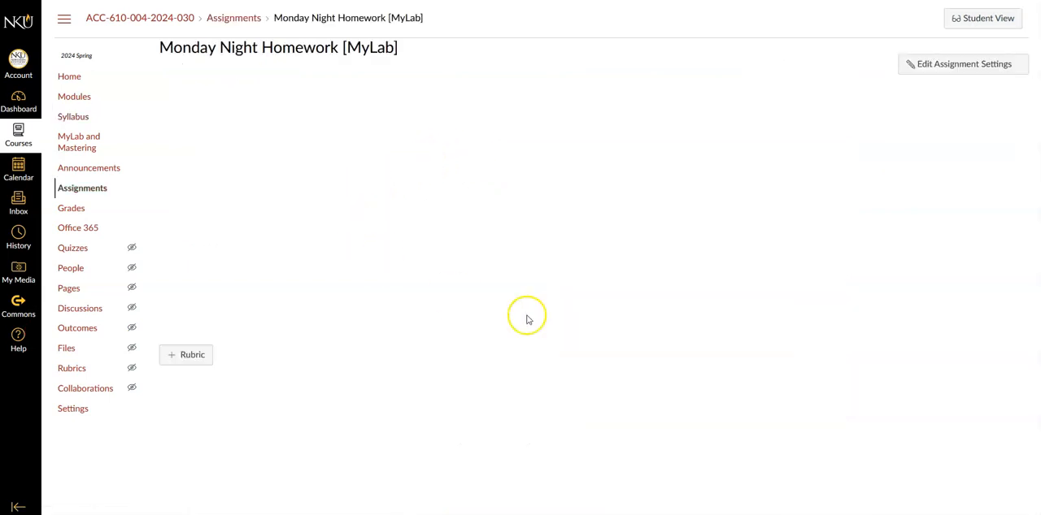
# - Open the Monday Night Homework [MyLab] assignment and start it at the first question
pyautogui.click(493, 348)
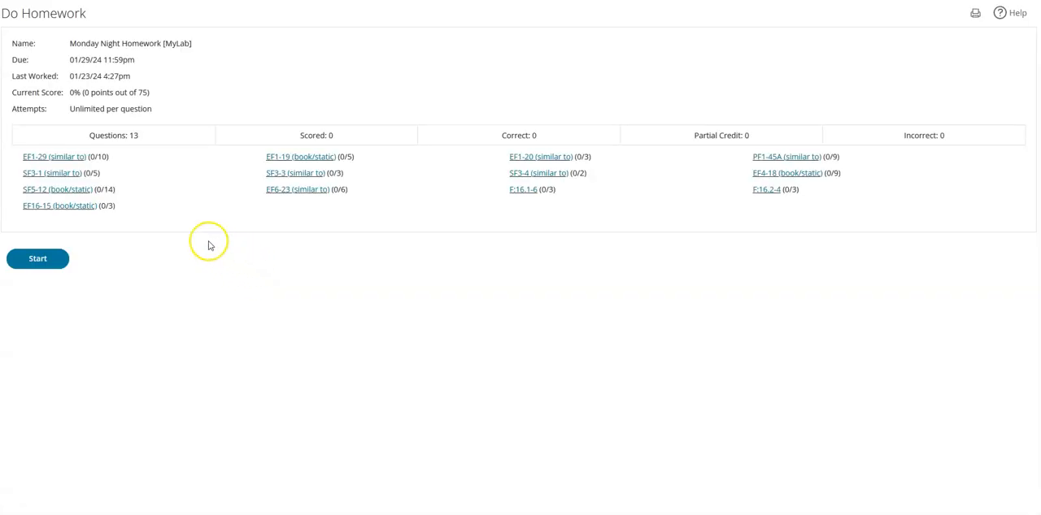
pyautogui.click(27, 264)
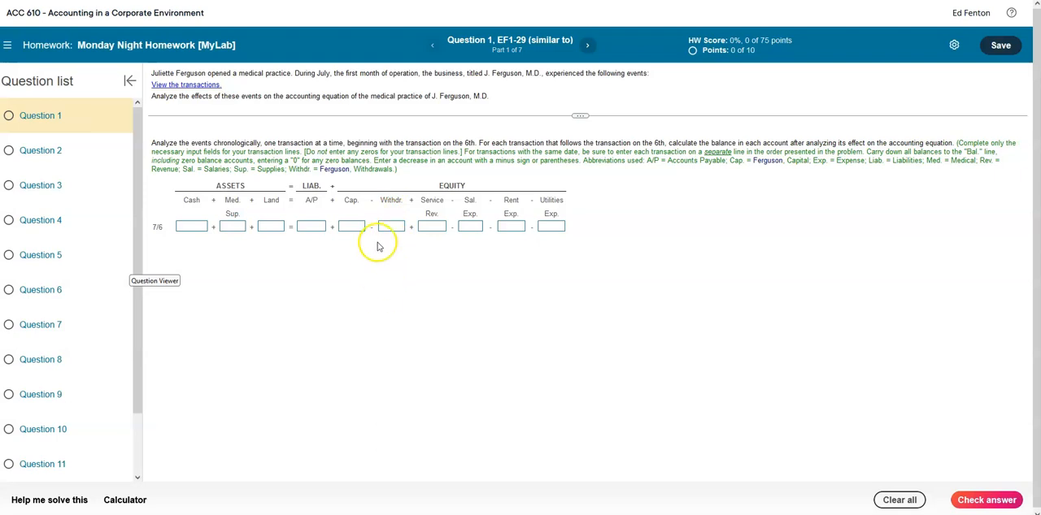
# - Review the list of July transactions for Question 1 and try out resizing the problem statement area
pyautogui.click(205, 86)
pyautogui.moveTo(524, 183); pyautogui.dragTo(799, 197)
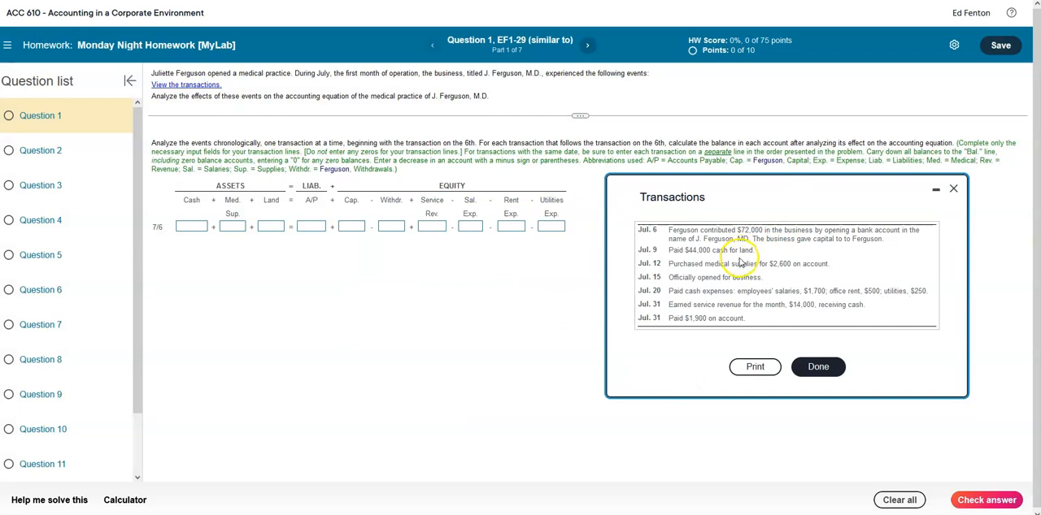
pyautogui.click(818, 366)
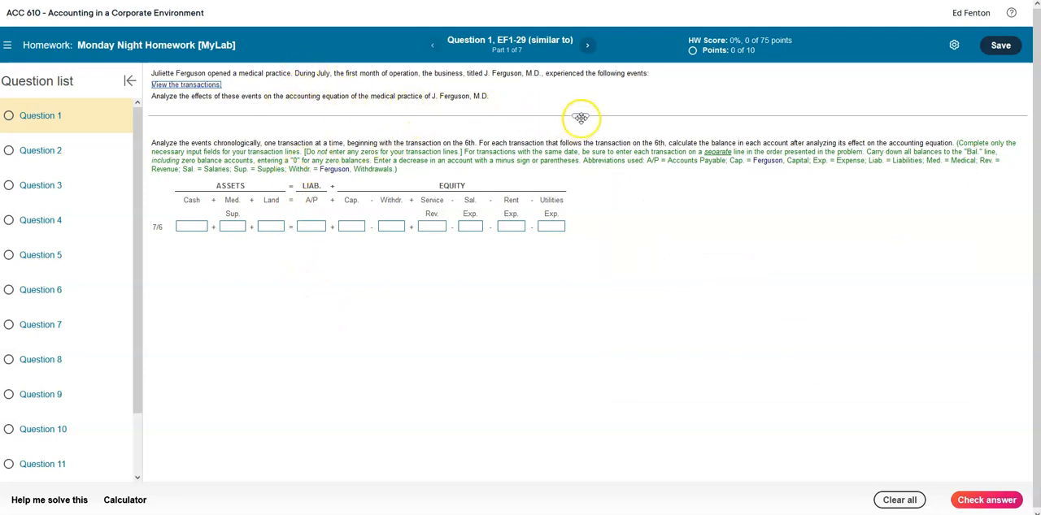
pyautogui.moveTo(578, 113); pyautogui.dragTo(576, 295)
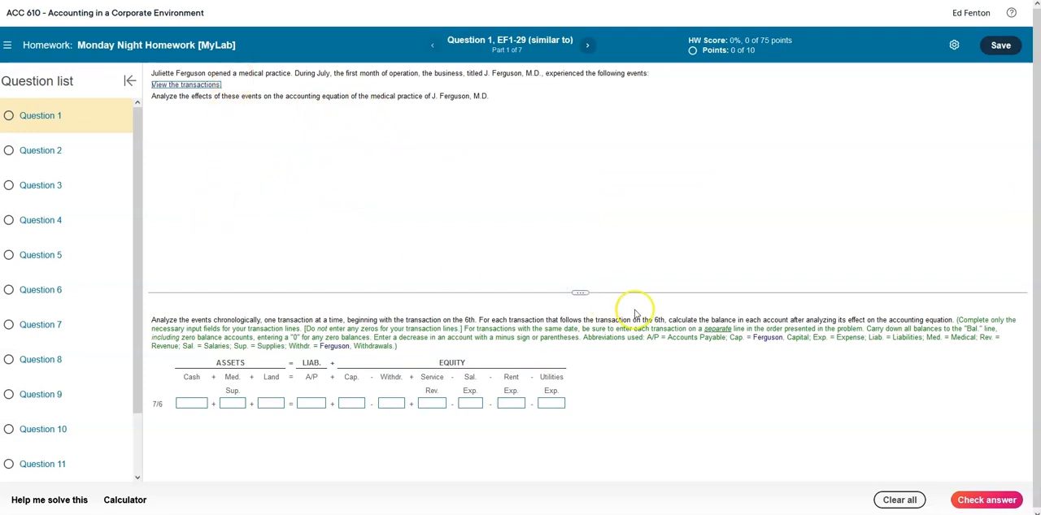
pyautogui.moveTo(585, 291); pyautogui.dragTo(588, 112)
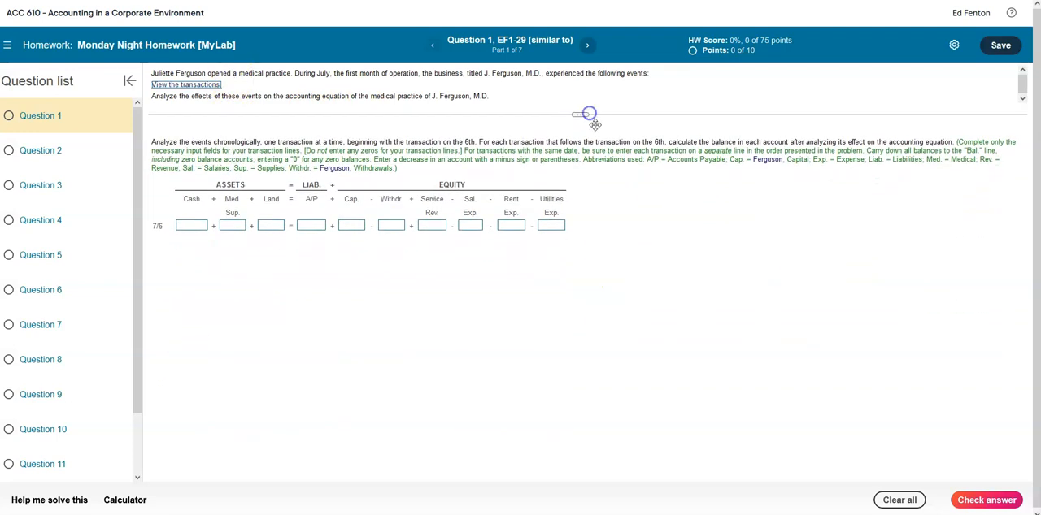
# - With the transactions list beside the answer table, enter 72000 for Cash and Capital on the 7/6 line and check the answer
pyautogui.click(186, 84)
pyautogui.moveTo(471, 185); pyautogui.dragTo(734, 189)
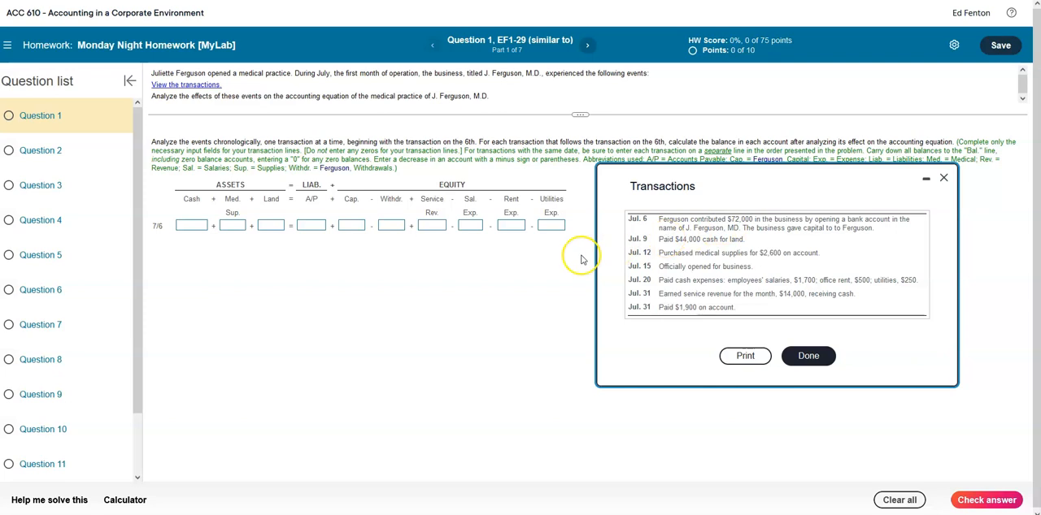
pyautogui.click(195, 226)
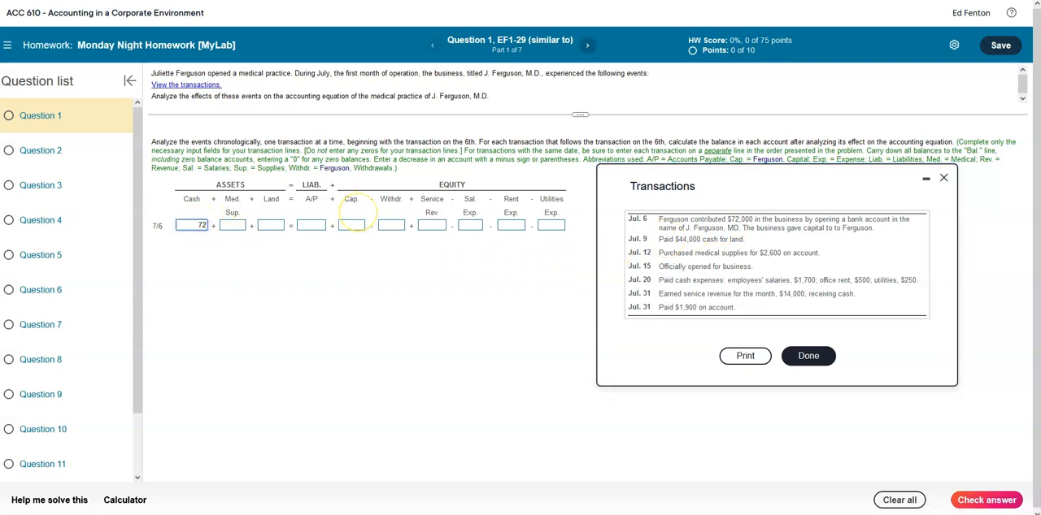
pyautogui.press('Tab')
pyautogui.press('Tab')
pyautogui.press('Tab')
pyautogui.press('Tab')
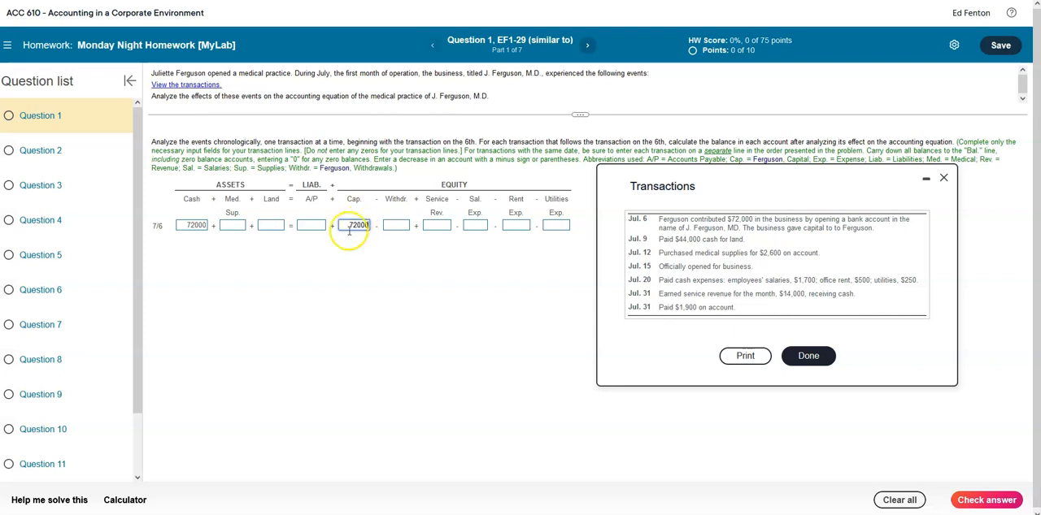
pyautogui.click(347, 300)
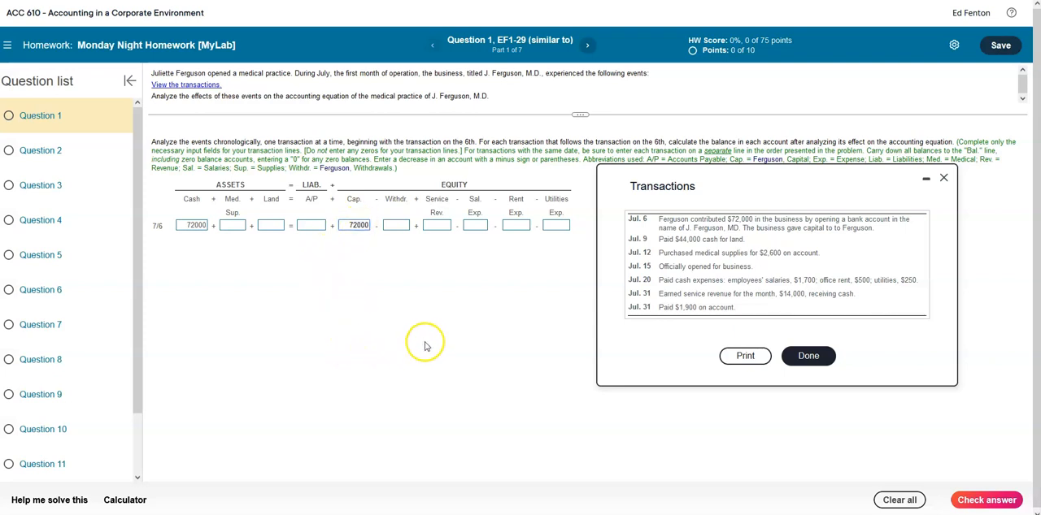
pyautogui.click(980, 500)
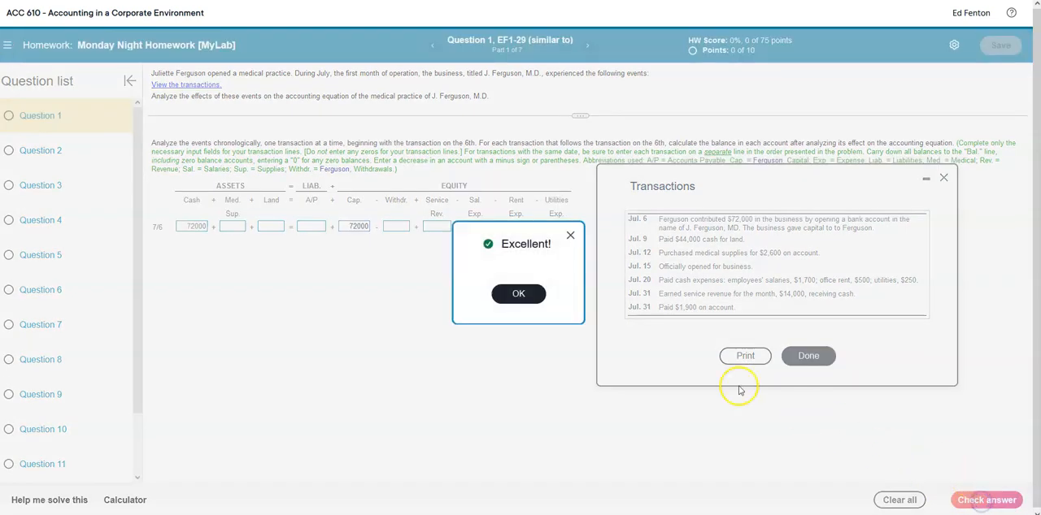
pyautogui.click(517, 294)
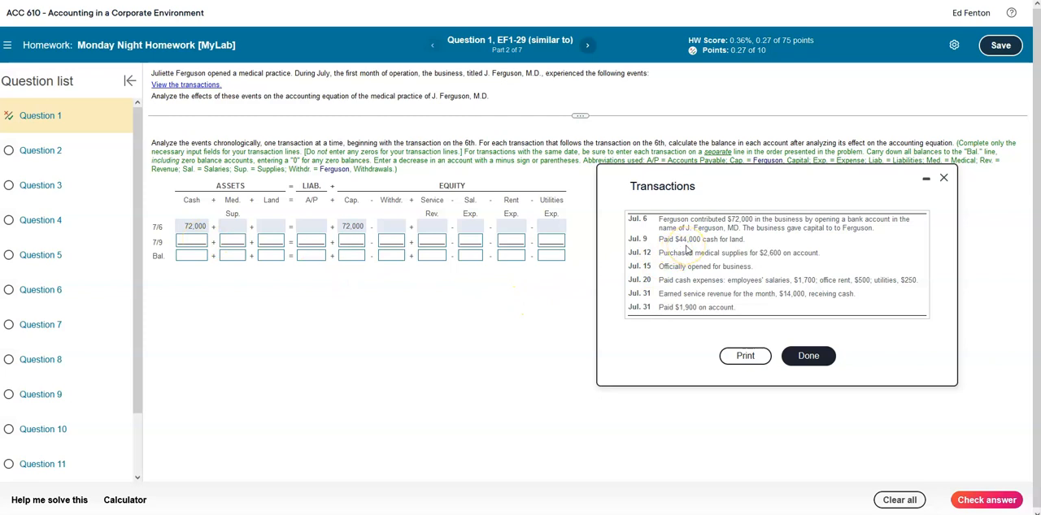
# - Record the 7/9 land purchase as -44000 in Cash and 44000 in Land
pyautogui.click(192, 241)
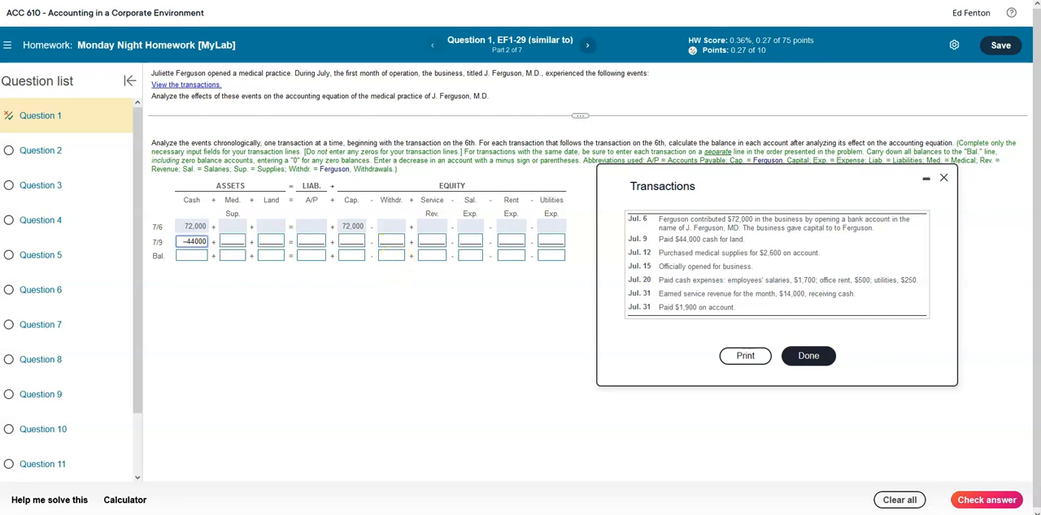
pyautogui.press('Tab')
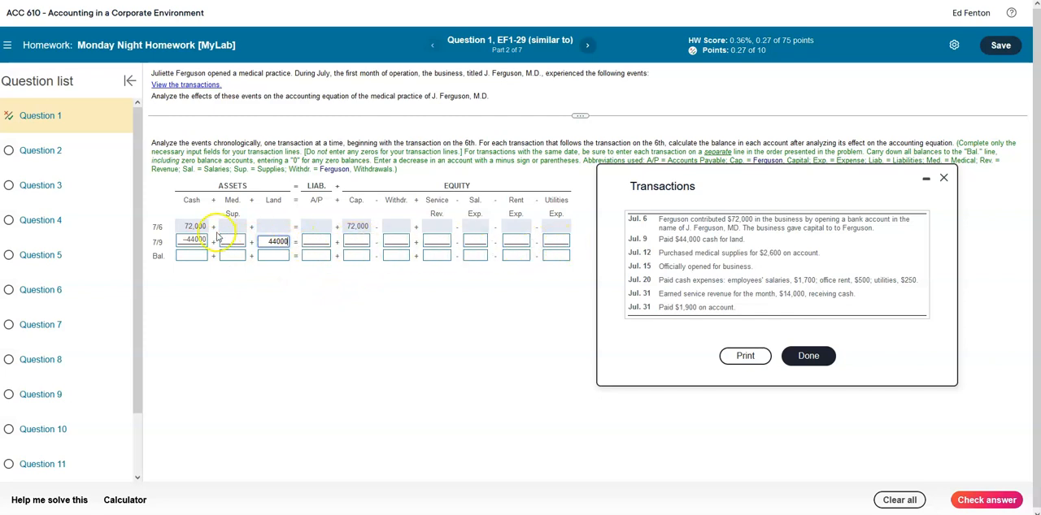
pyautogui.click(244, 382)
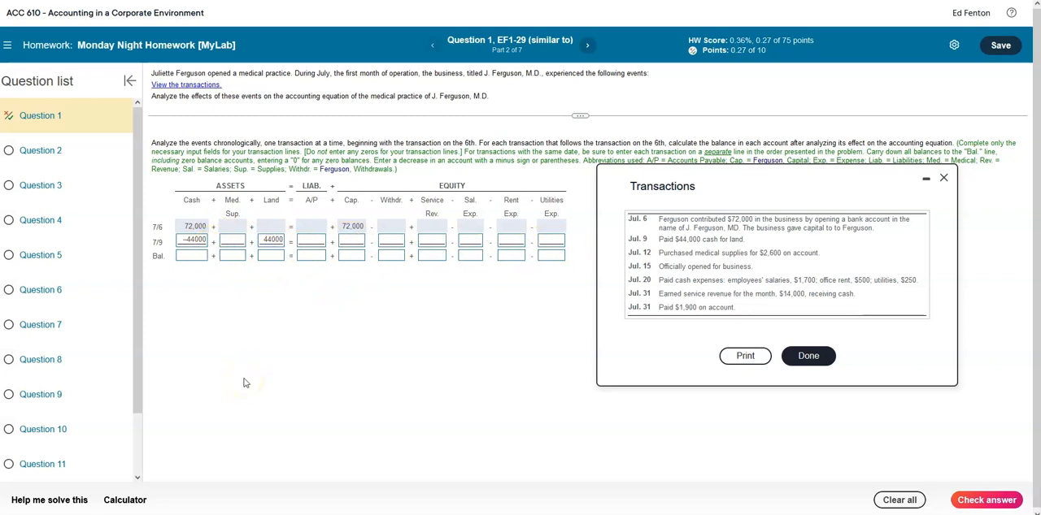
# - Enter the 7/9 balances of 28000 for Cash, 44000 for Land and 72000 for Capital, and check the answer
pyautogui.click(199, 256)
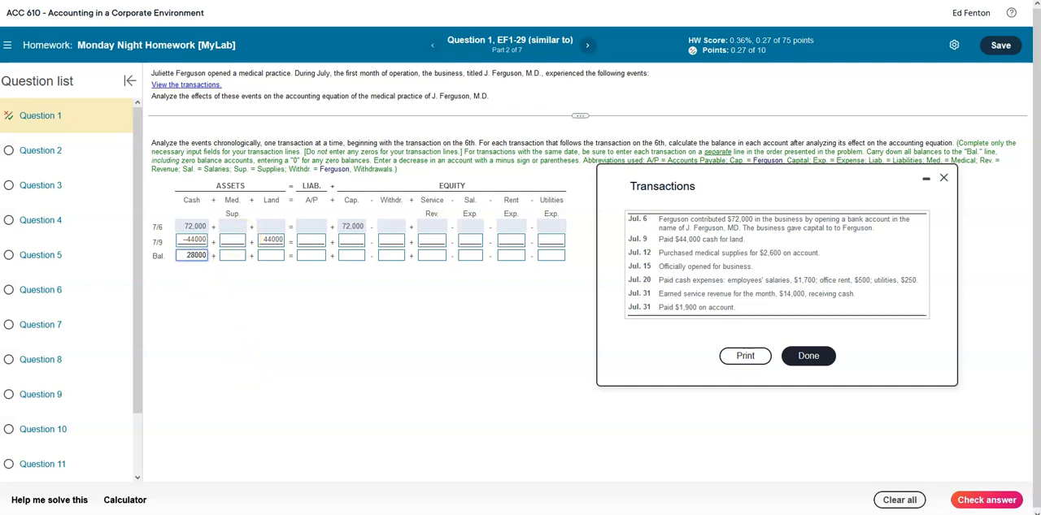
pyautogui.press('Tab')
pyautogui.press('Tab')
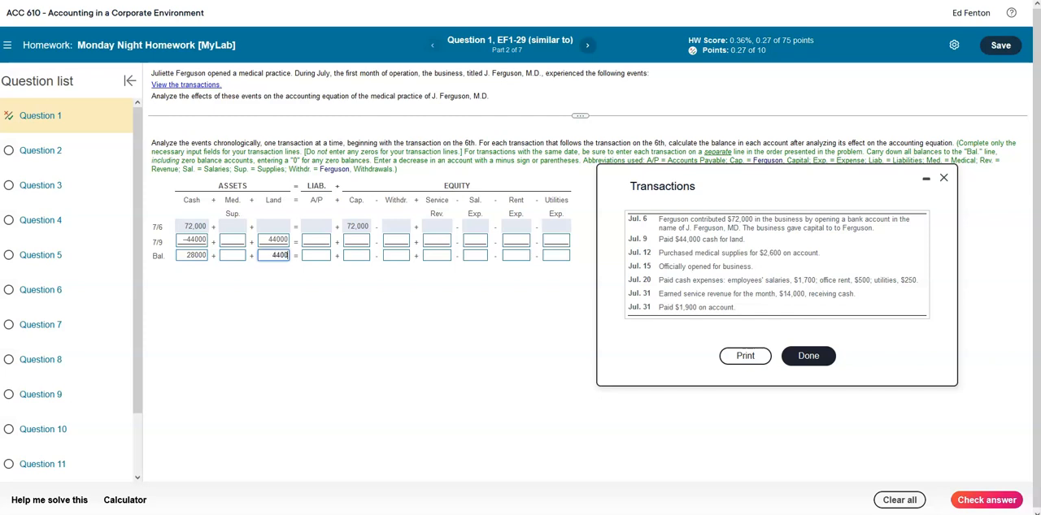
pyautogui.click(357, 256)
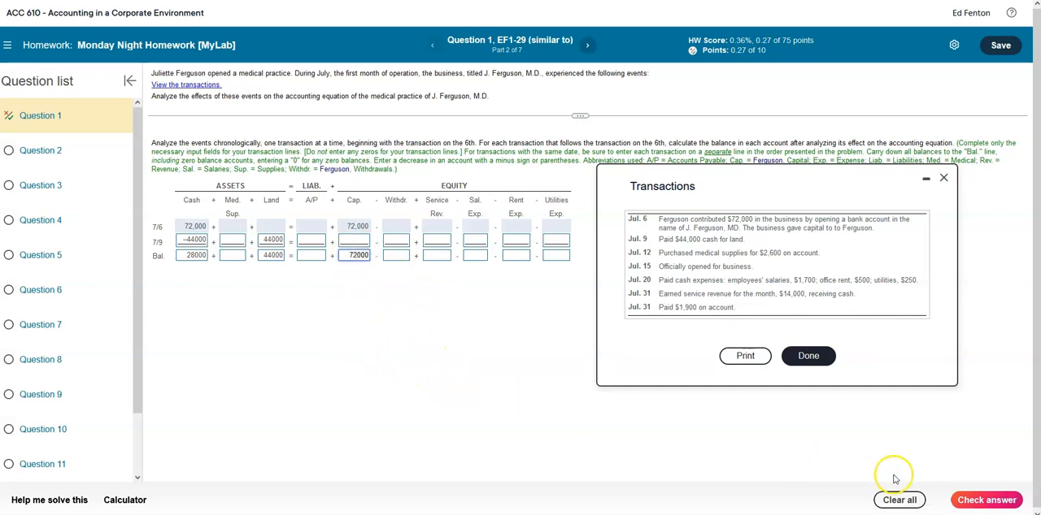
pyautogui.click(981, 502)
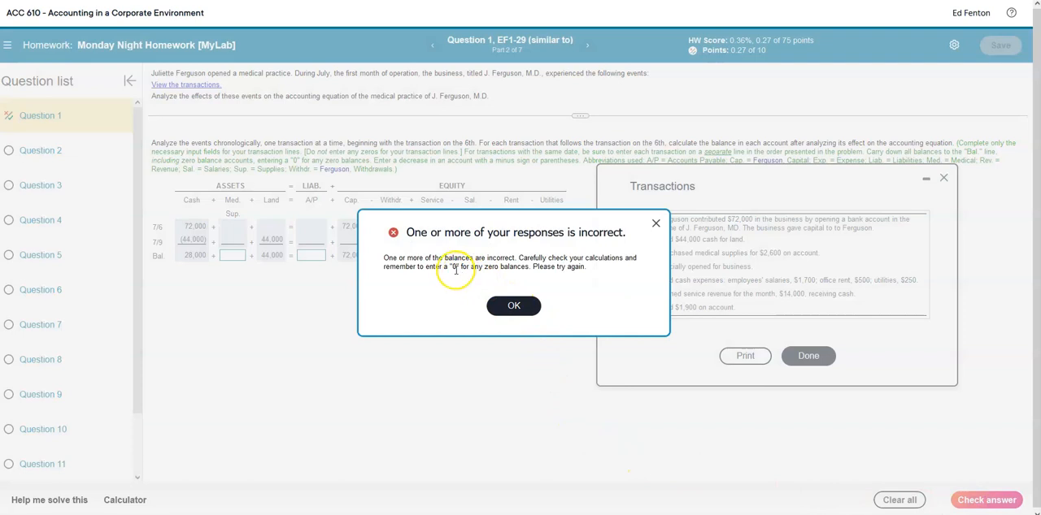
pyautogui.click(511, 305)
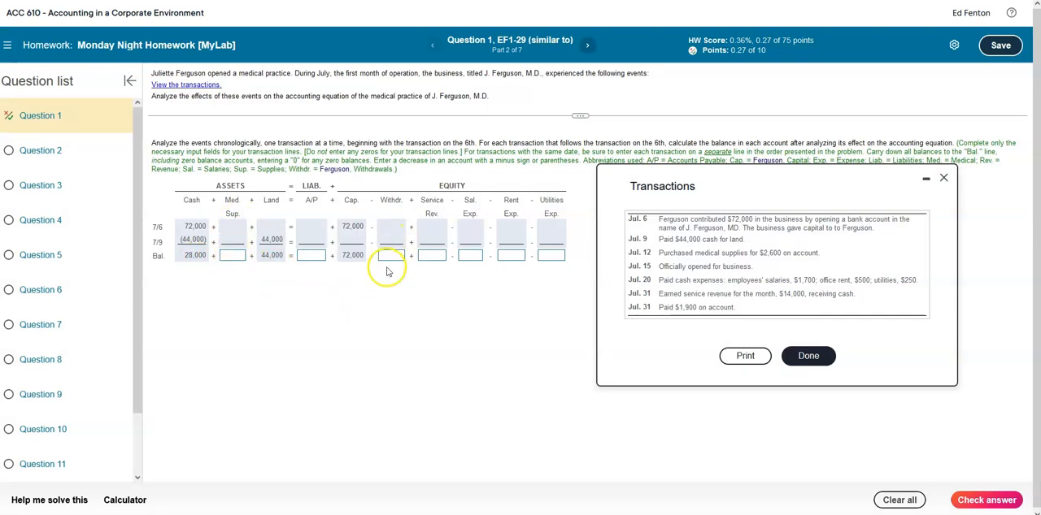
# - Enter 0 in every remaining empty account on the balance line below 7/9 and check the answer again
pyautogui.click(242, 255)
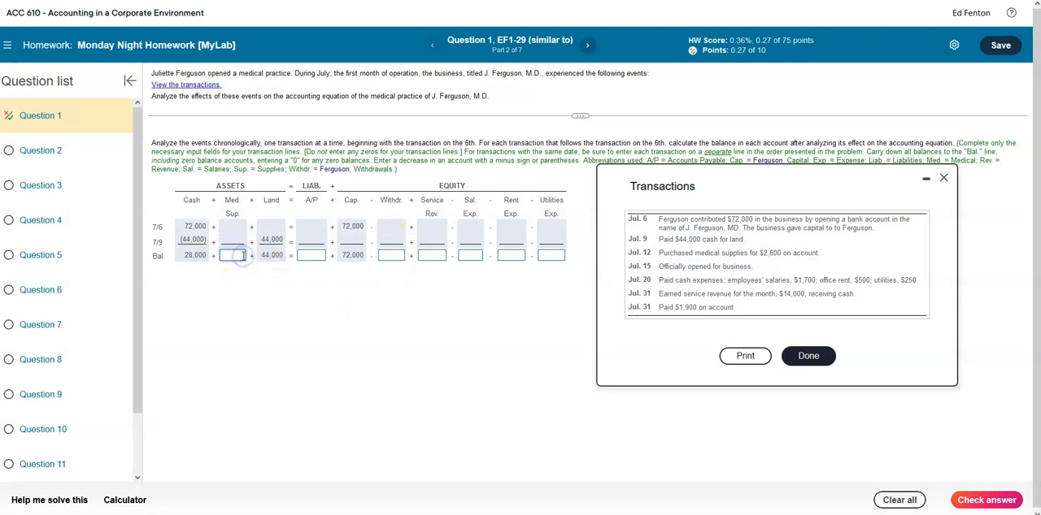
pyautogui.write('0')
pyautogui.click(316, 257)
pyautogui.write('0')
pyautogui.click(392, 256)
pyautogui.write('0')
pyautogui.click(443, 257)
pyautogui.click(475, 256)
pyautogui.click(512, 256)
pyautogui.write('0')
pyautogui.click(550, 257)
pyautogui.write('0')
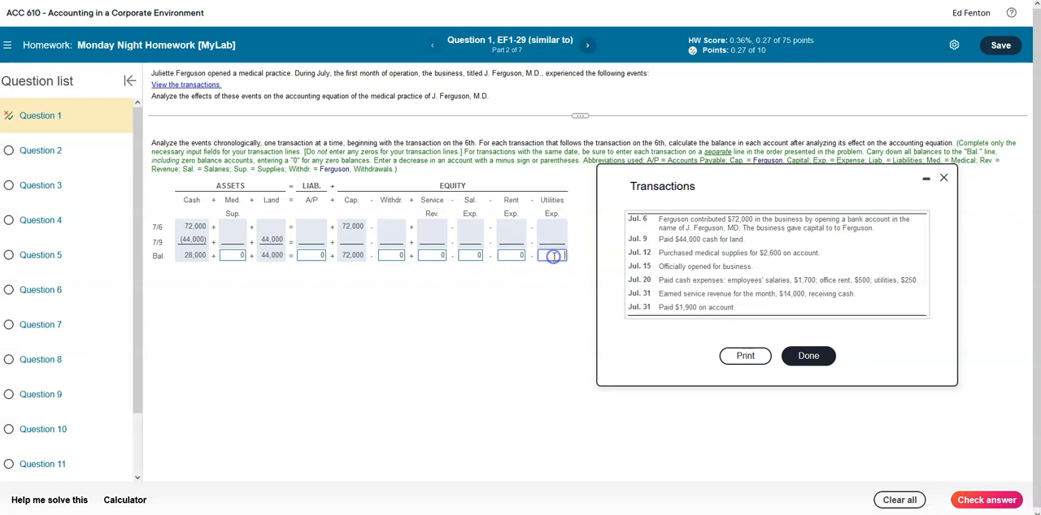
pyautogui.click(967, 500)
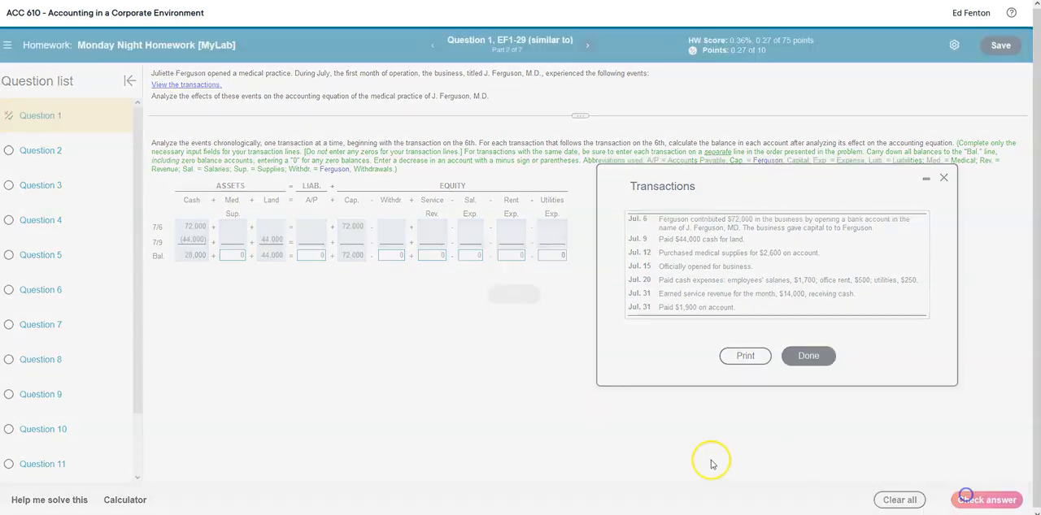
pyautogui.click(517, 296)
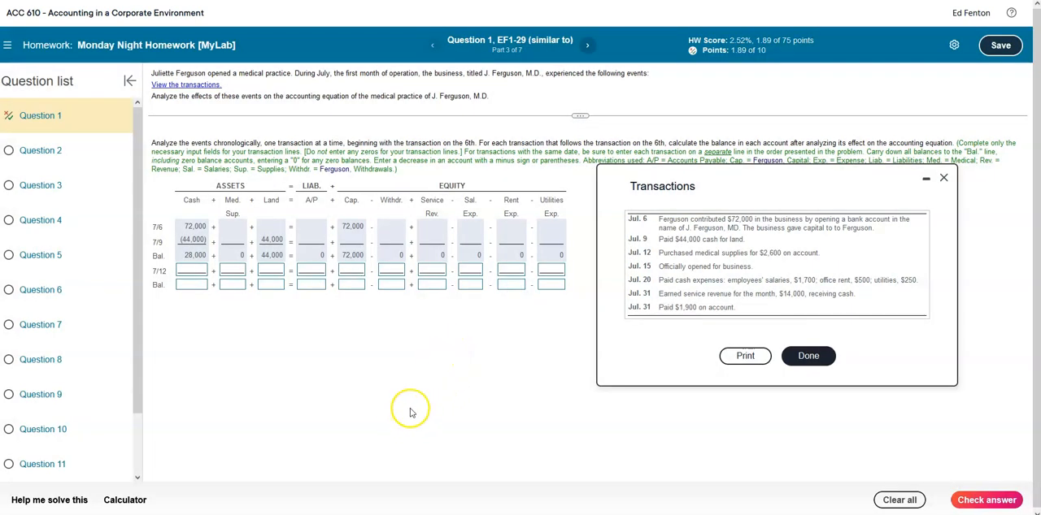
# - Move on to Question 2 and match Accounting equation with definition e and Asset with definition a
pyautogui.click(45, 153)
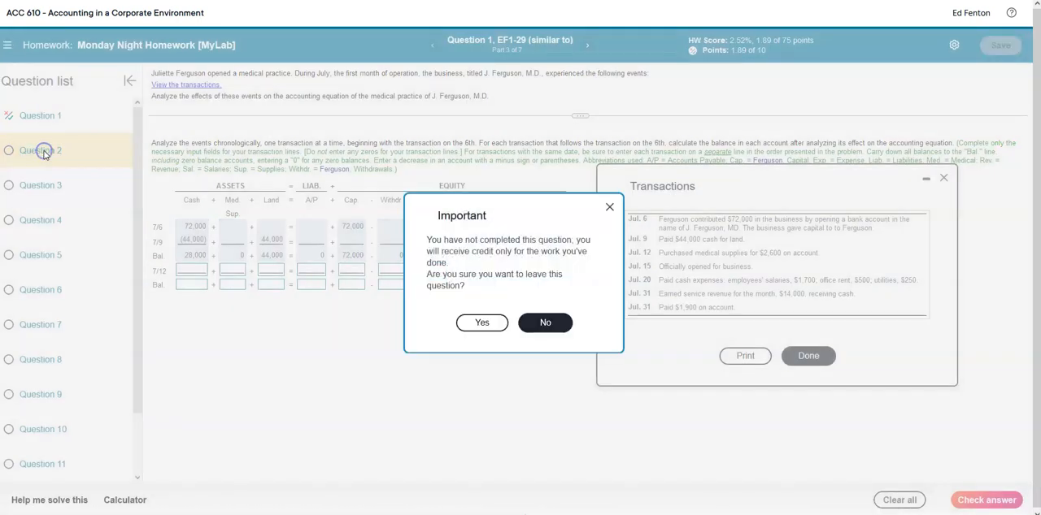
pyautogui.click(481, 324)
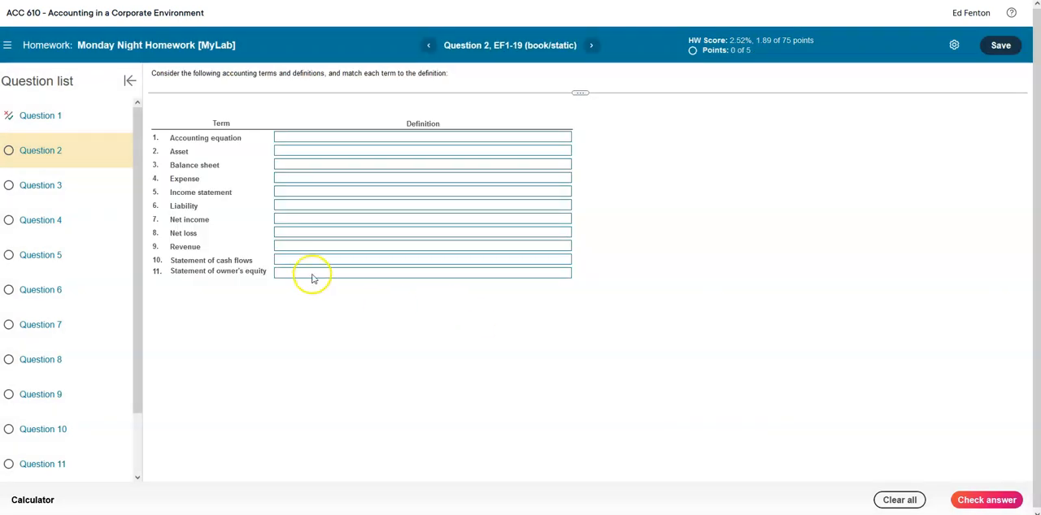
pyautogui.click(327, 138)
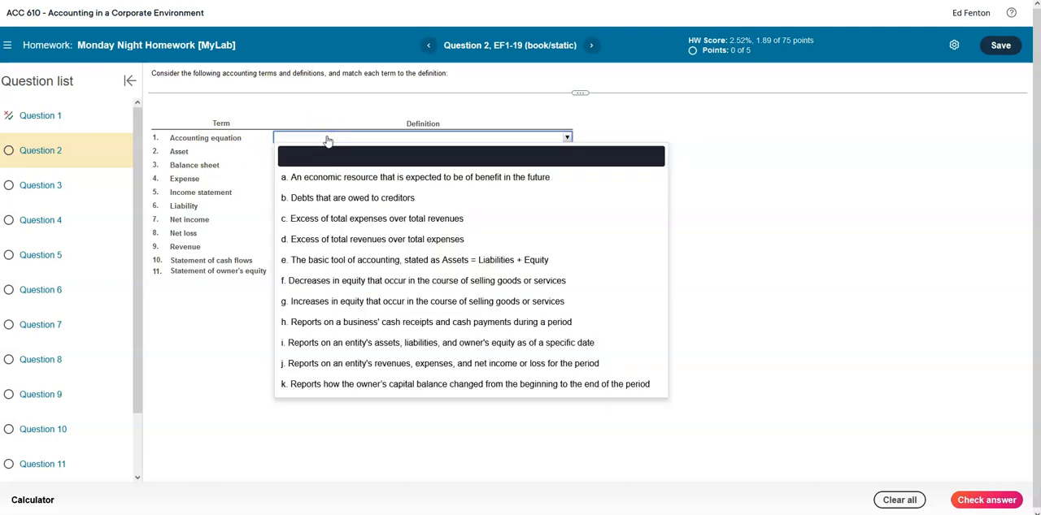
pyautogui.click(437, 261)
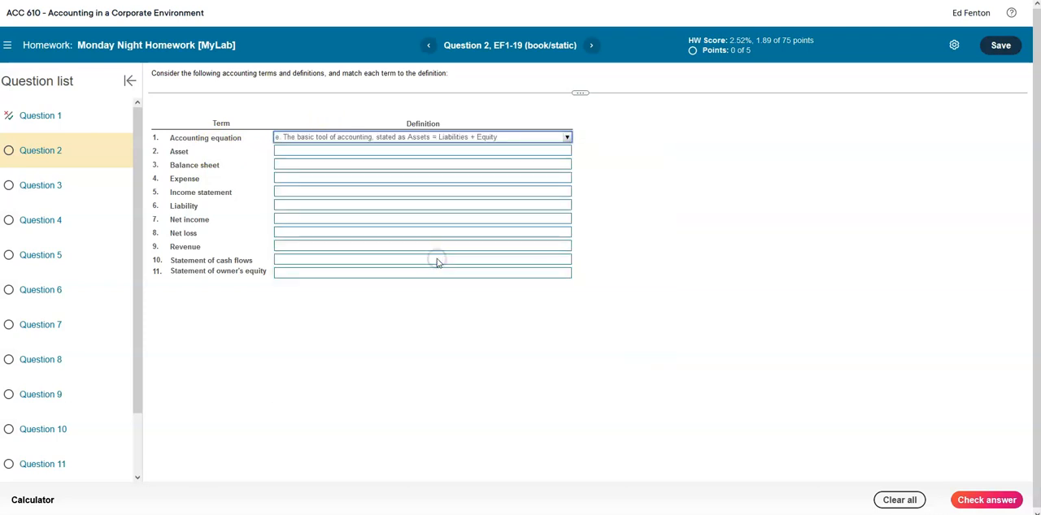
pyautogui.click(387, 151)
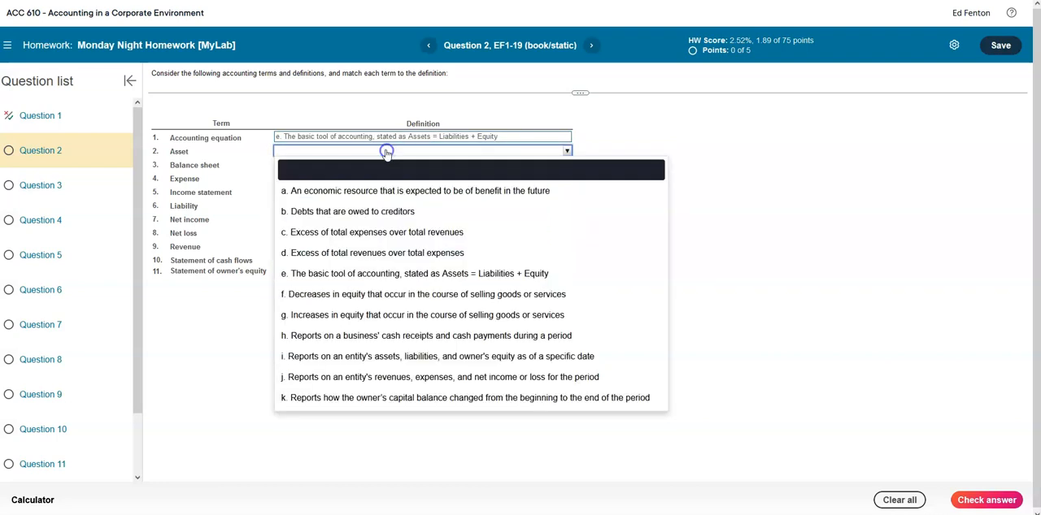
pyautogui.click(385, 190)
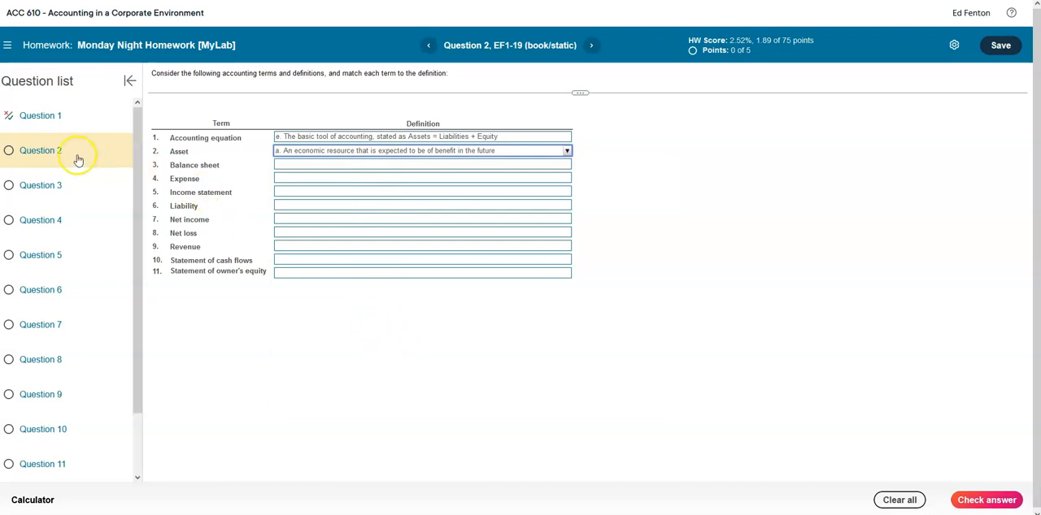
# - Revisit Question 1 without checking the Question 2 answer, and go back to Question 2
pyautogui.click(41, 116)
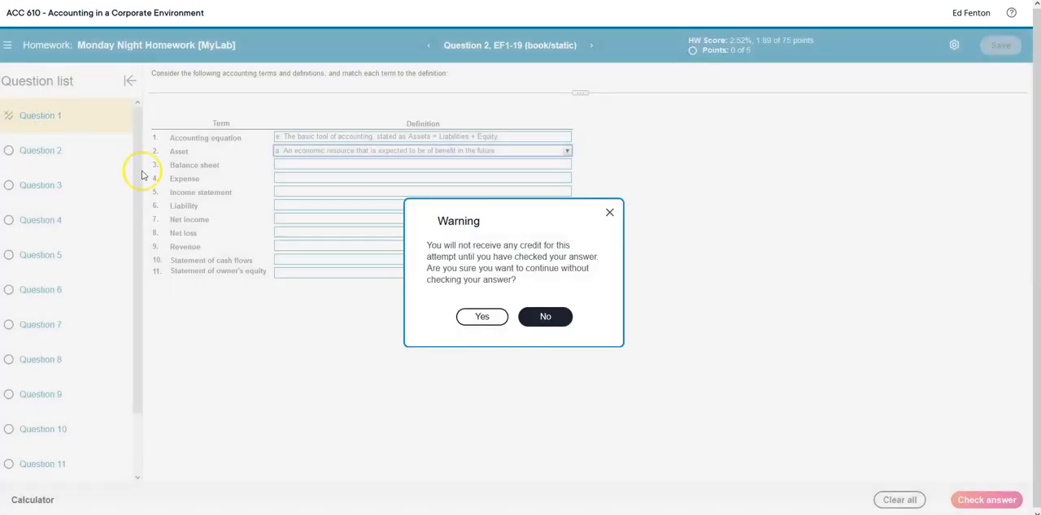
pyautogui.click(482, 316)
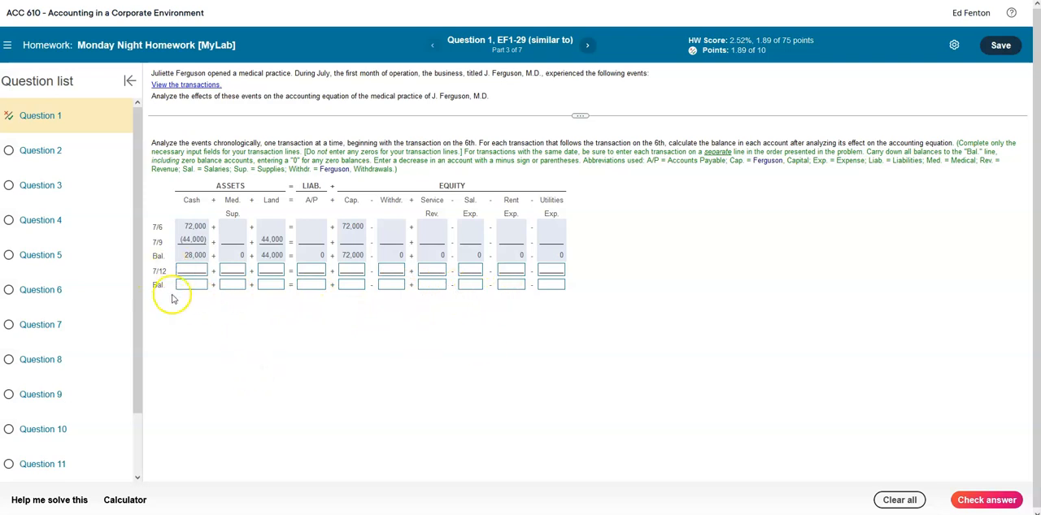
pyautogui.click(53, 151)
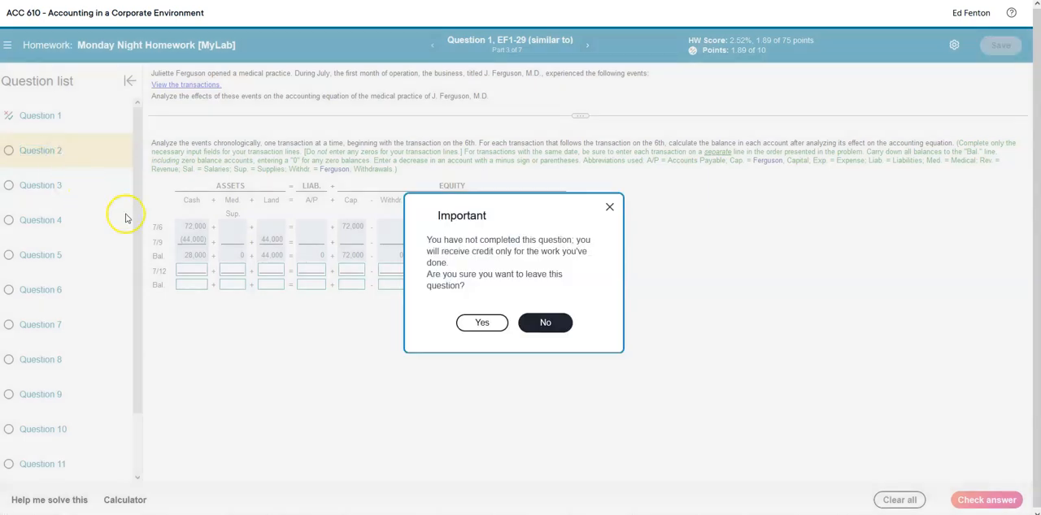
pyautogui.click(482, 322)
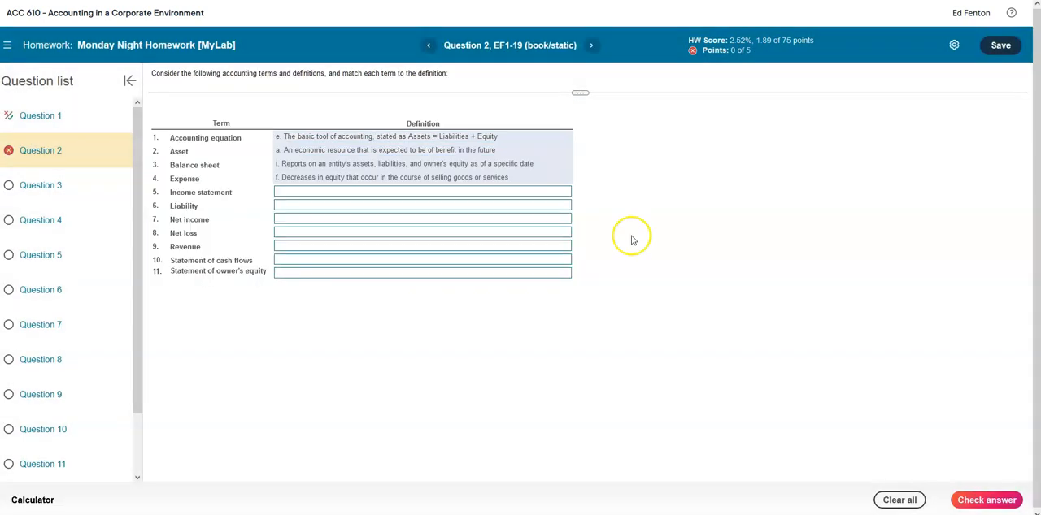
# - Match Income statement with definition j, Liability with b, Net income with d and Net loss with c
pyautogui.click(309, 193)
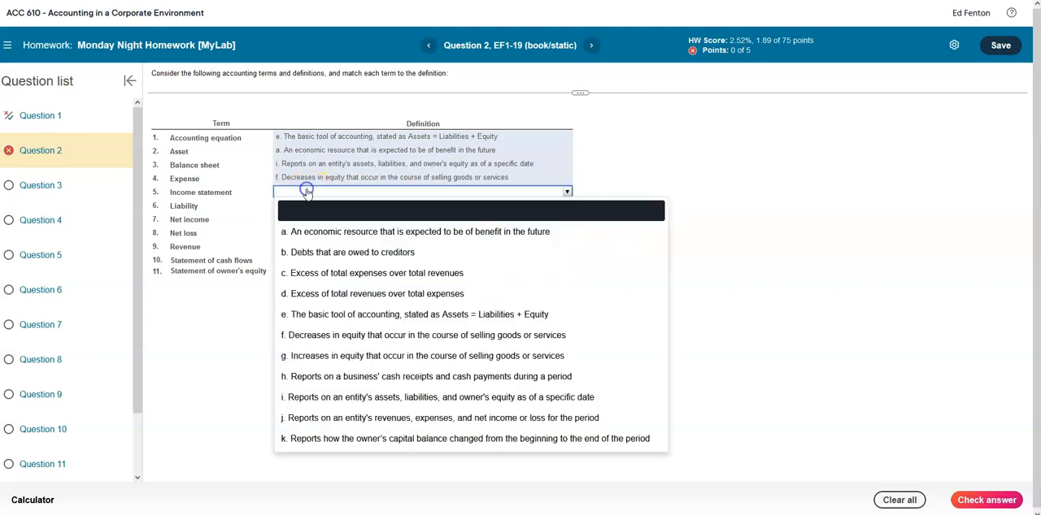
pyautogui.click(404, 420)
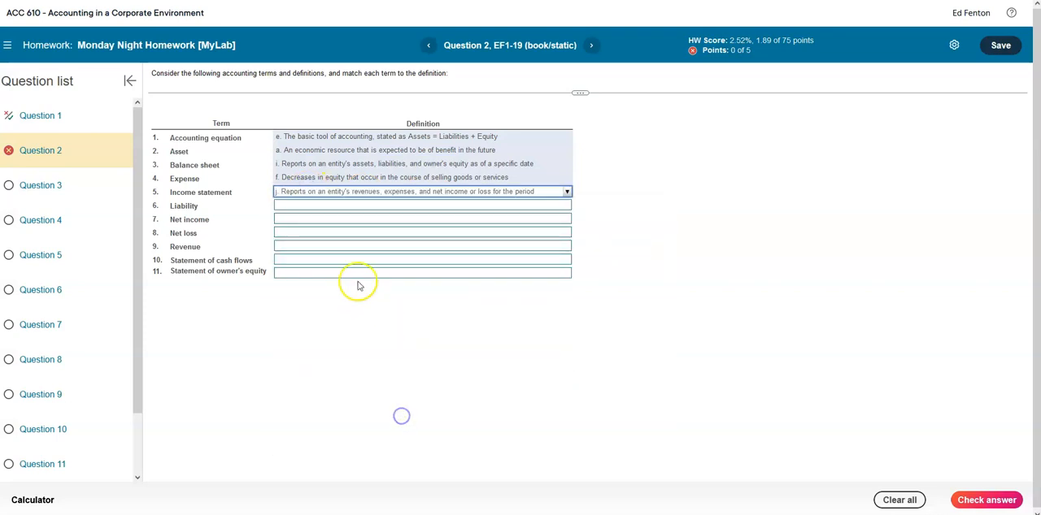
pyautogui.click(307, 206)
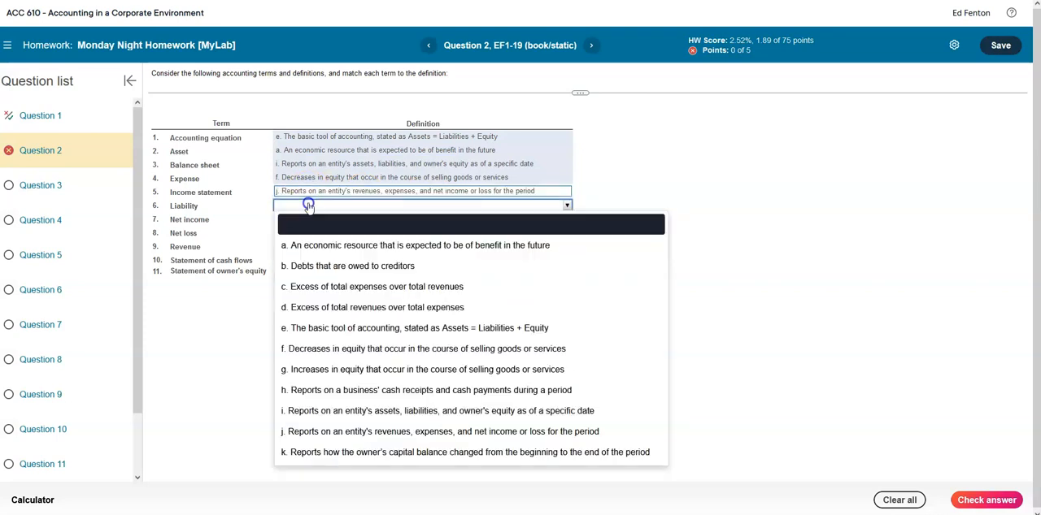
pyautogui.click(333, 264)
pyautogui.click(323, 221)
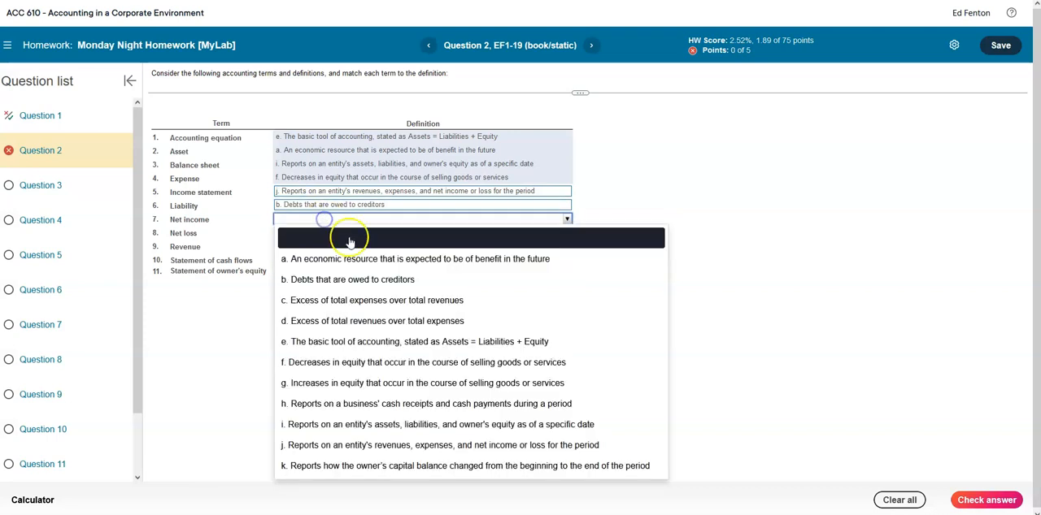
pyautogui.click(344, 326)
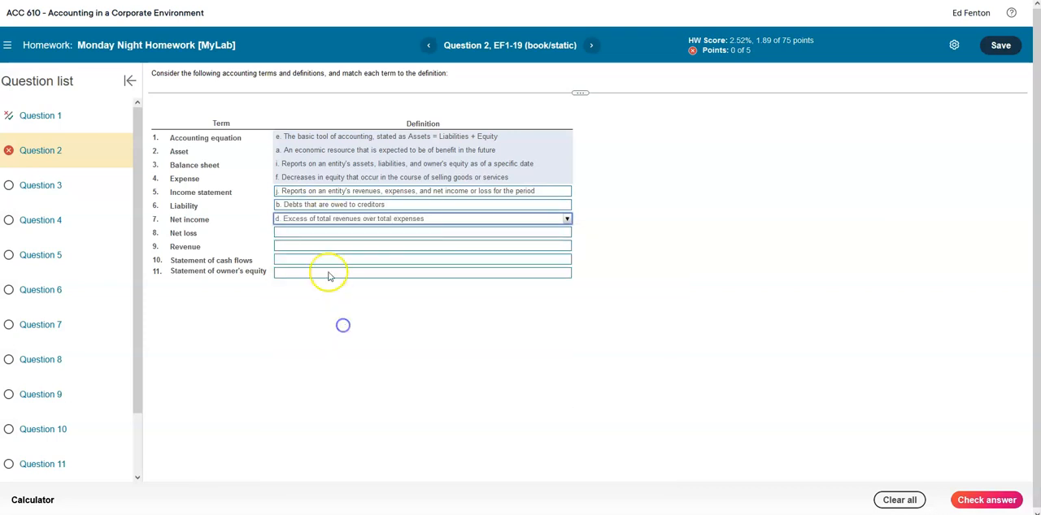
pyautogui.click(323, 234)
pyautogui.click(348, 316)
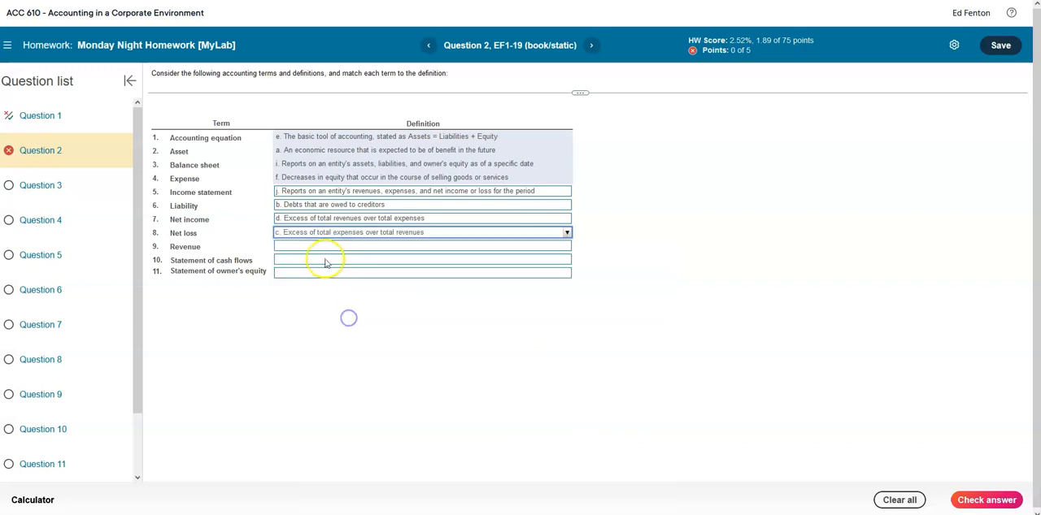
# - Match Revenue with definition g, Statement of cash flows with h and Statement of owner's equity with k
pyautogui.click(323, 247)
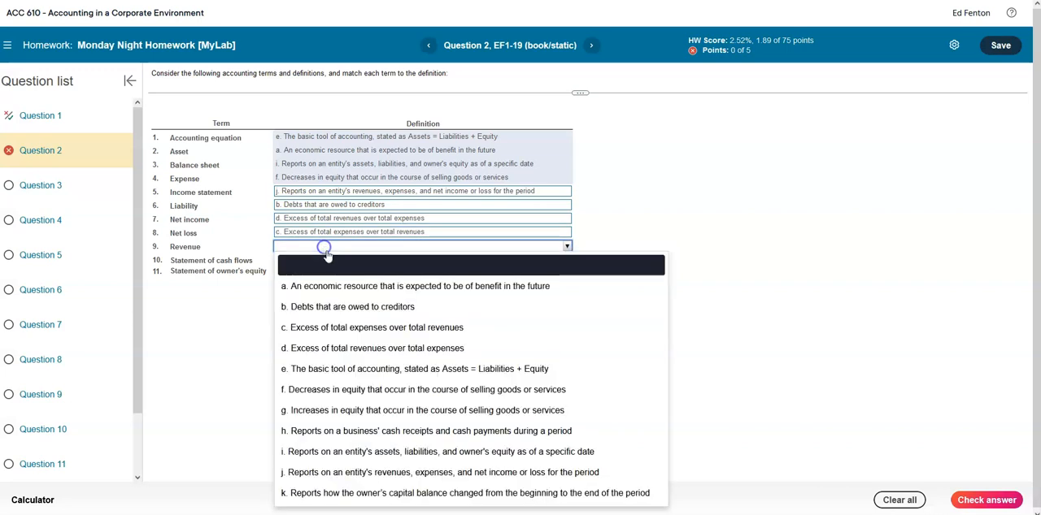
pyautogui.click(355, 415)
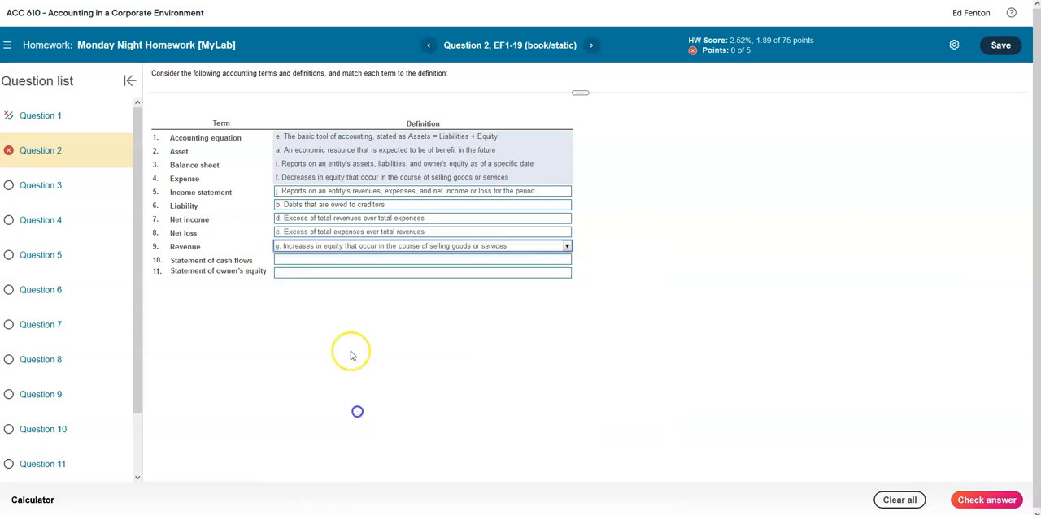
pyautogui.click(320, 261)
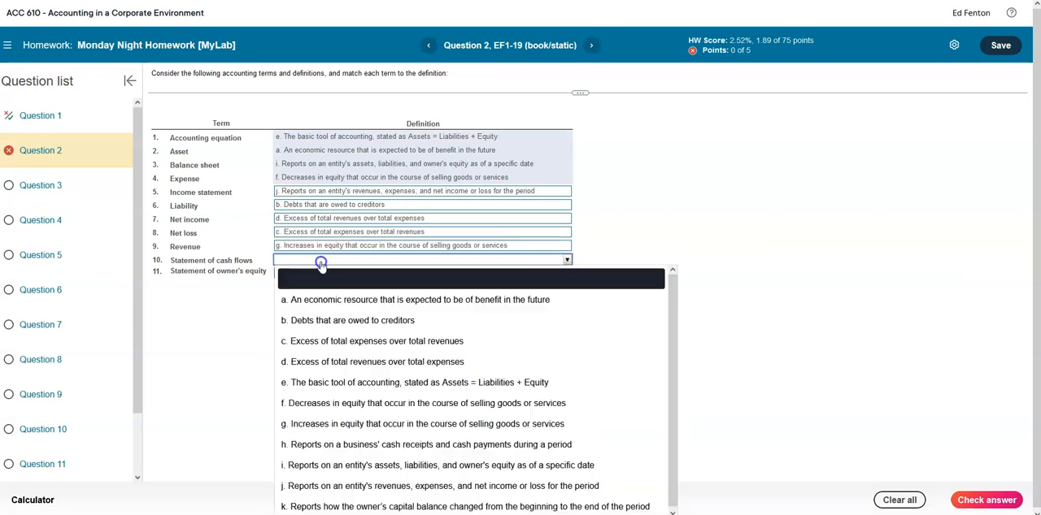
pyautogui.click(443, 445)
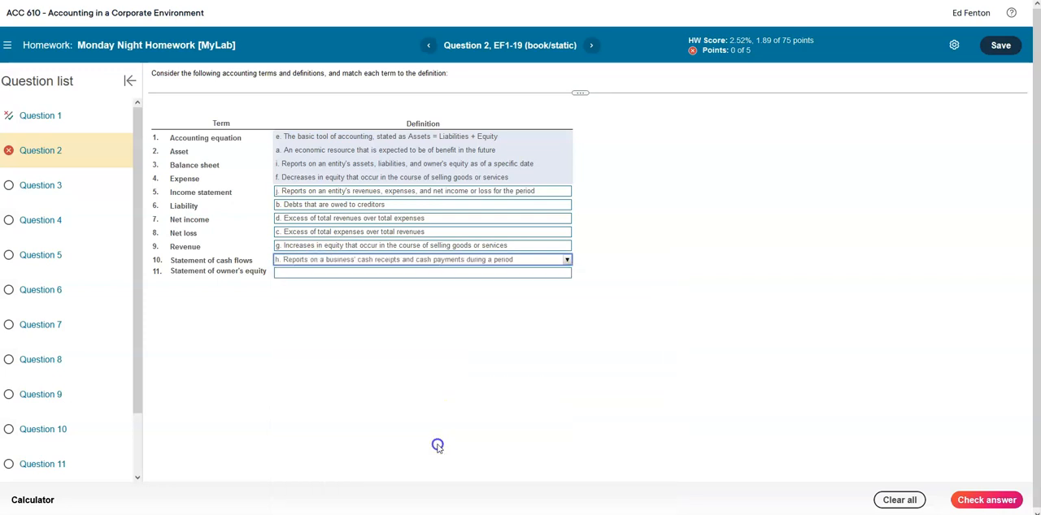
pyautogui.click(318, 275)
pyautogui.scroll(-1, 385, 455)
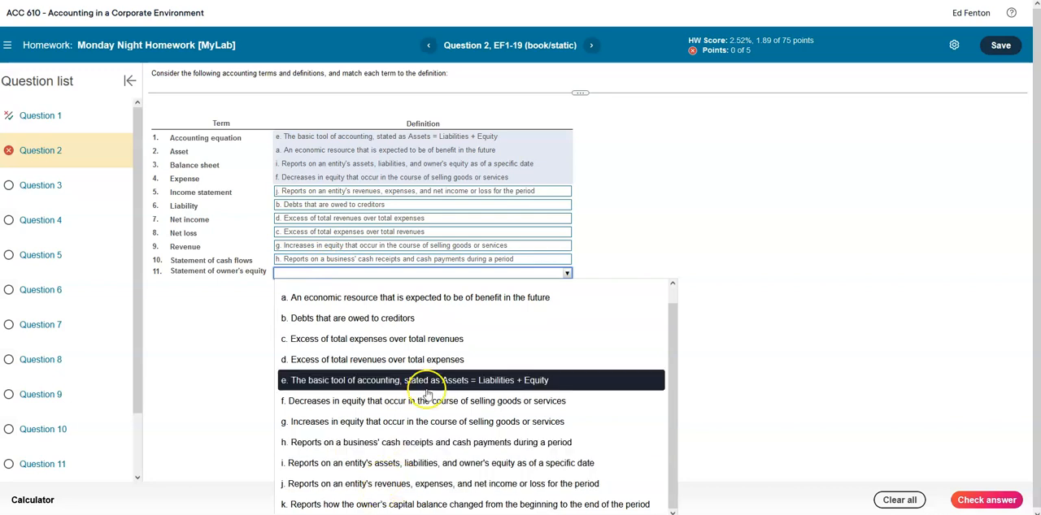
pyautogui.click(411, 505)
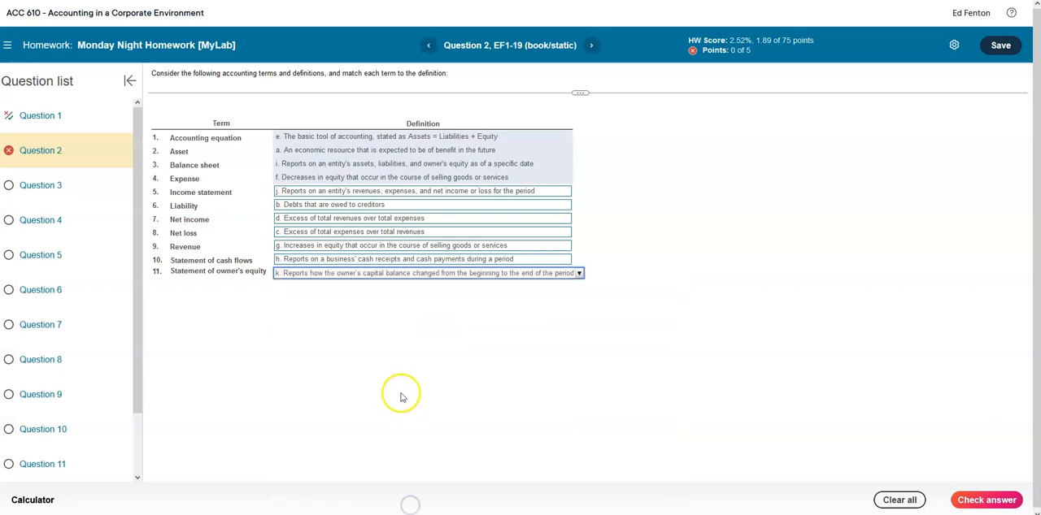
# - Check the completed Question 2 matches, and return to Question 1 after passing through Question 3
pyautogui.click(968, 502)
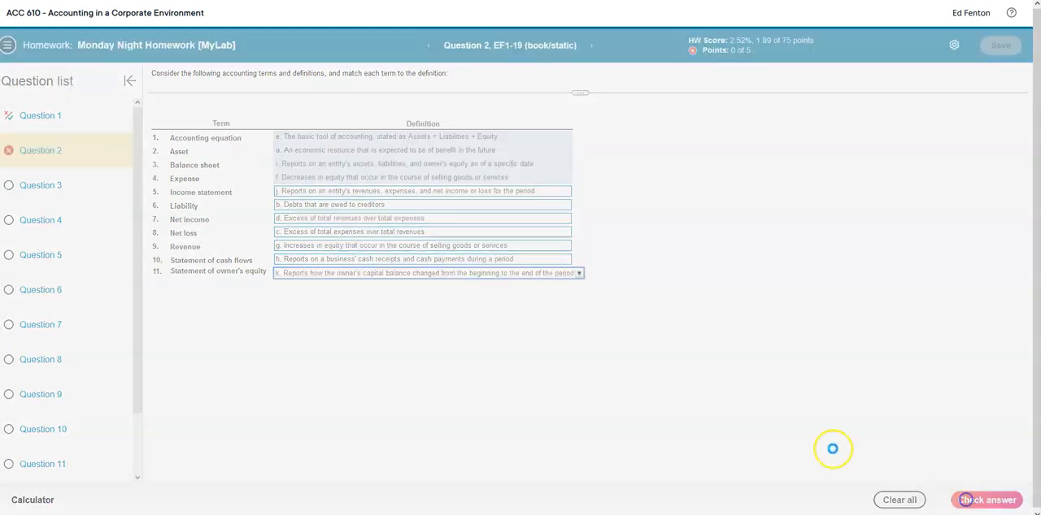
pyautogui.click(521, 294)
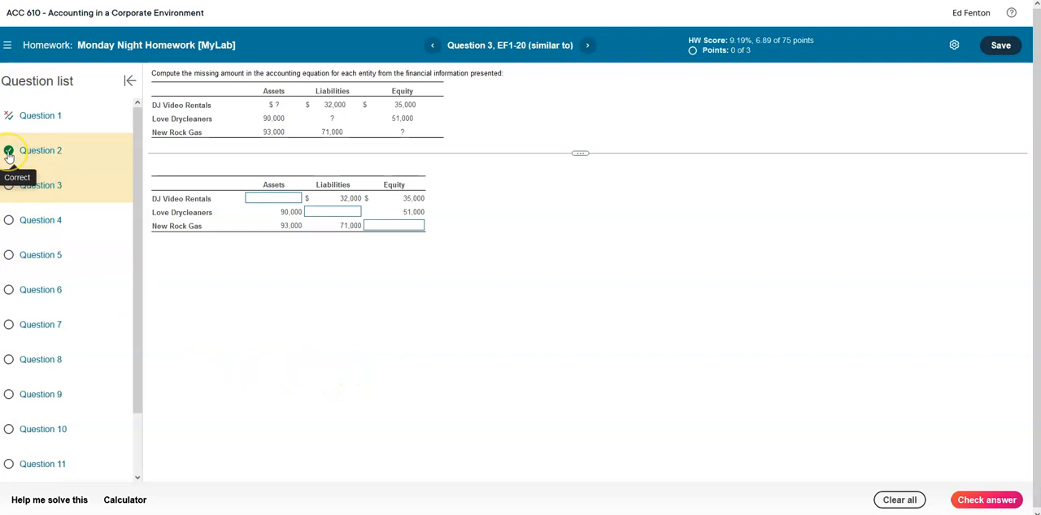
pyautogui.click(42, 120)
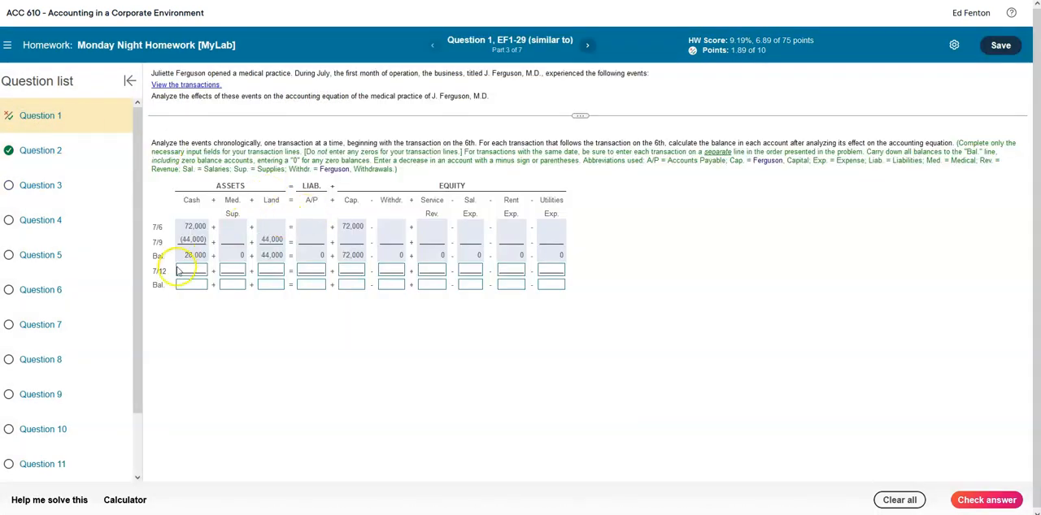